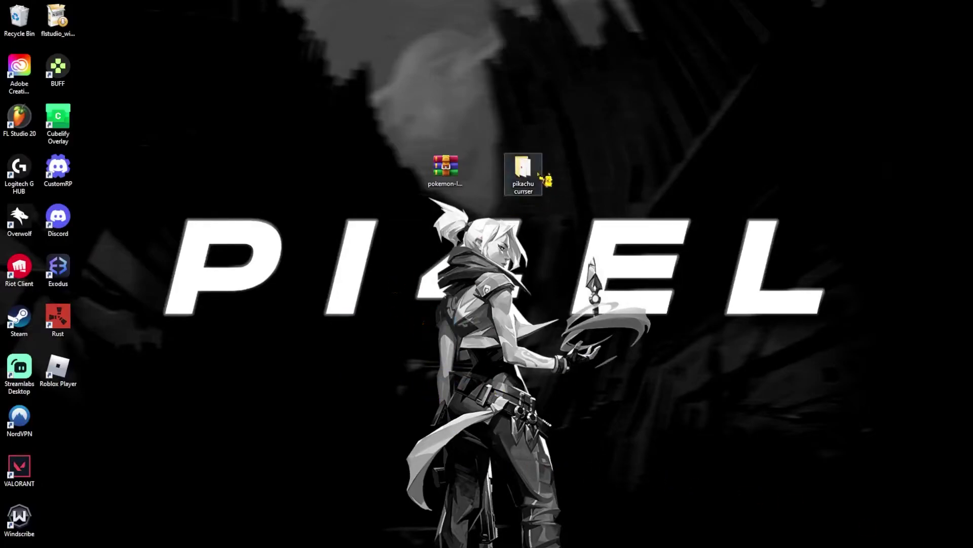
Search Google for 'pikachu animated cursor' and open the Pikachu Cute Cursors result on rw-designer.
left_click_drag(377, 250, 426, 293)
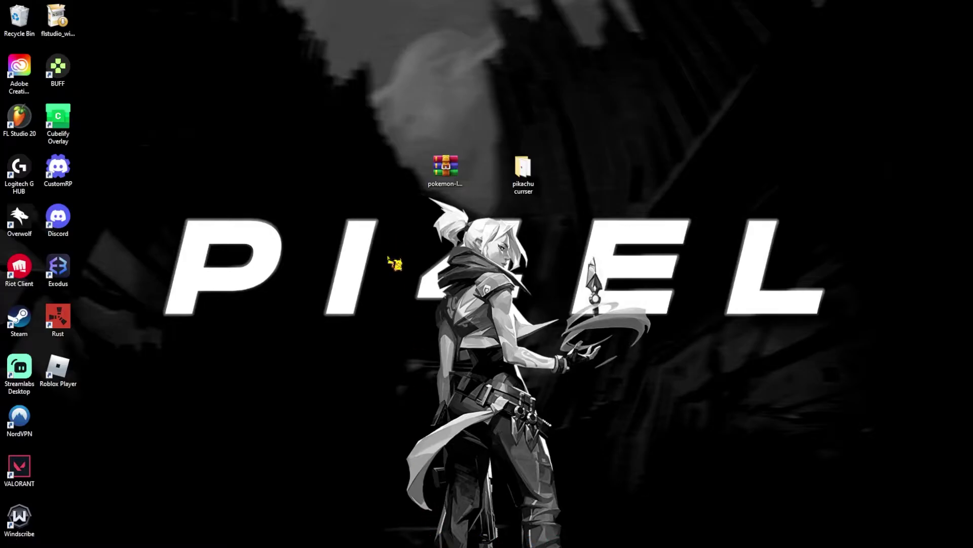
type("piku")
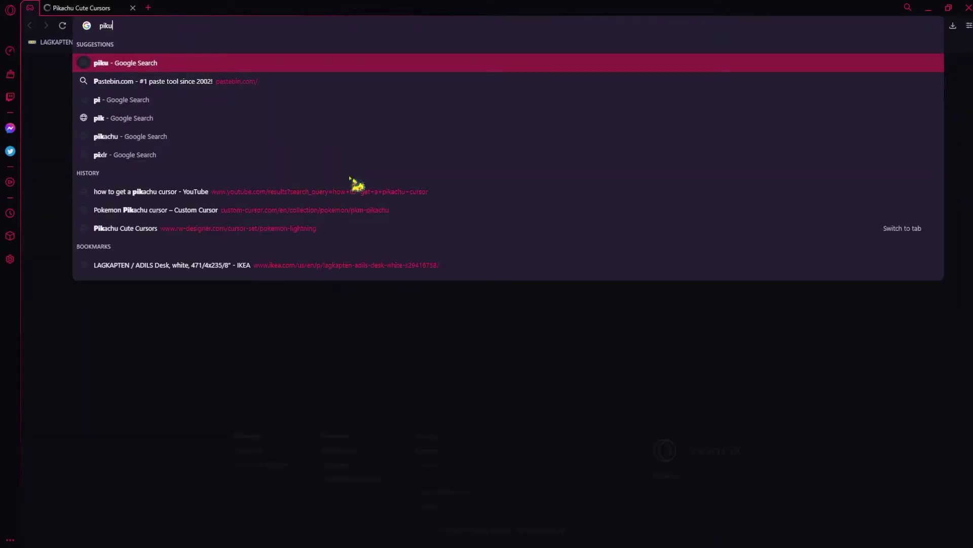
key("BackSpace")
type("a")
key("BackSpace")
key("BackSpace")
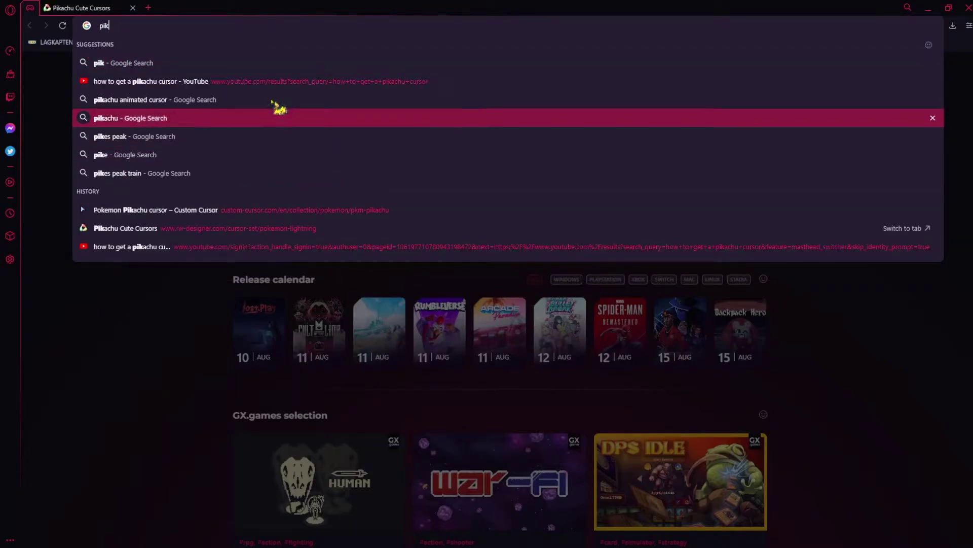
left_click(136, 99)
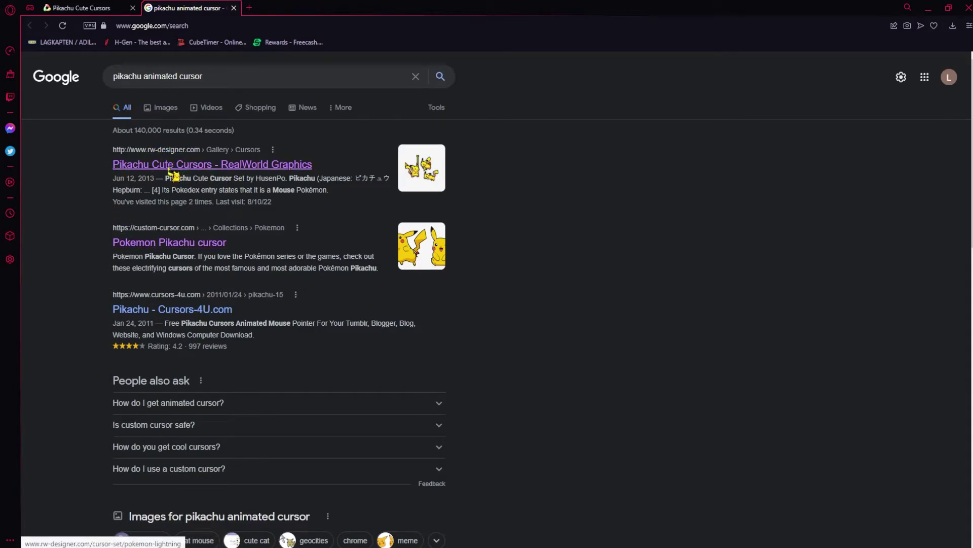
left_click(170, 166)
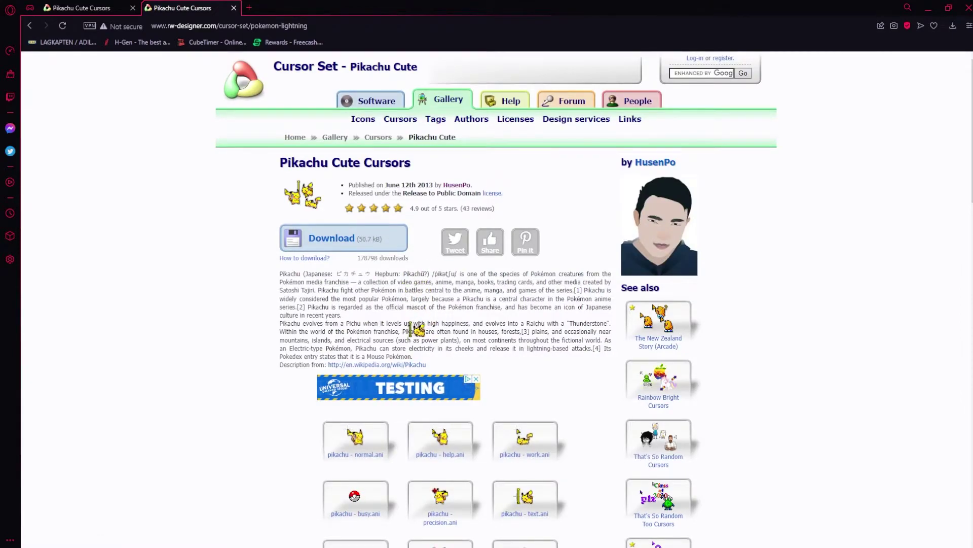
Download the set as pokemon-lightning.zip, open it in WinRAR and select all 18 files.
scroll(416, 332, "down", 2)
scroll(510, 456, "down", 3)
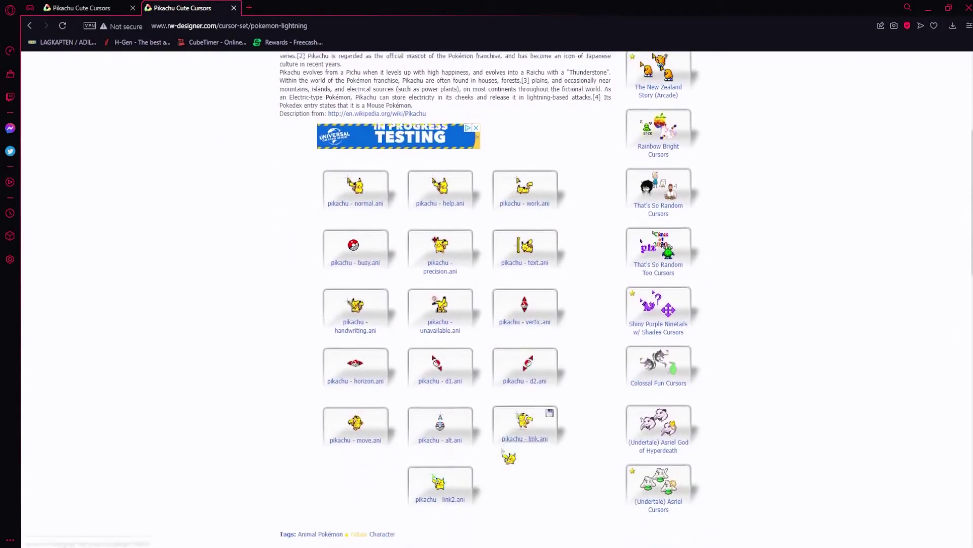
scroll(510, 455, "up", 5)
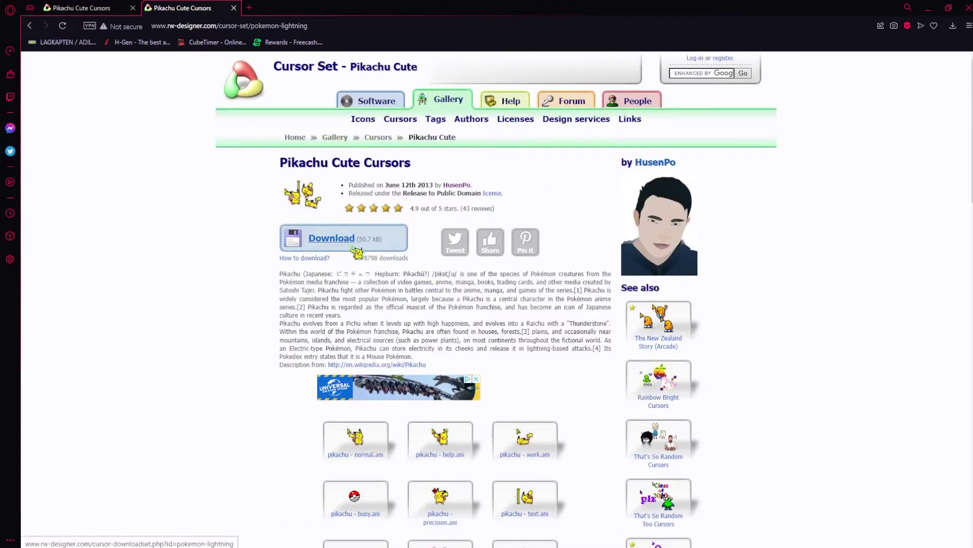
left_click(362, 242)
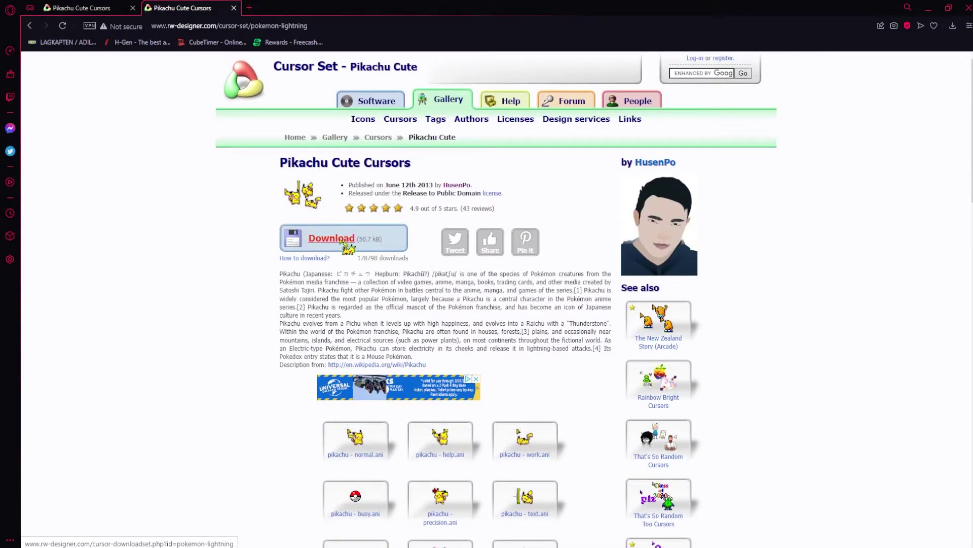
left_click(933, 7)
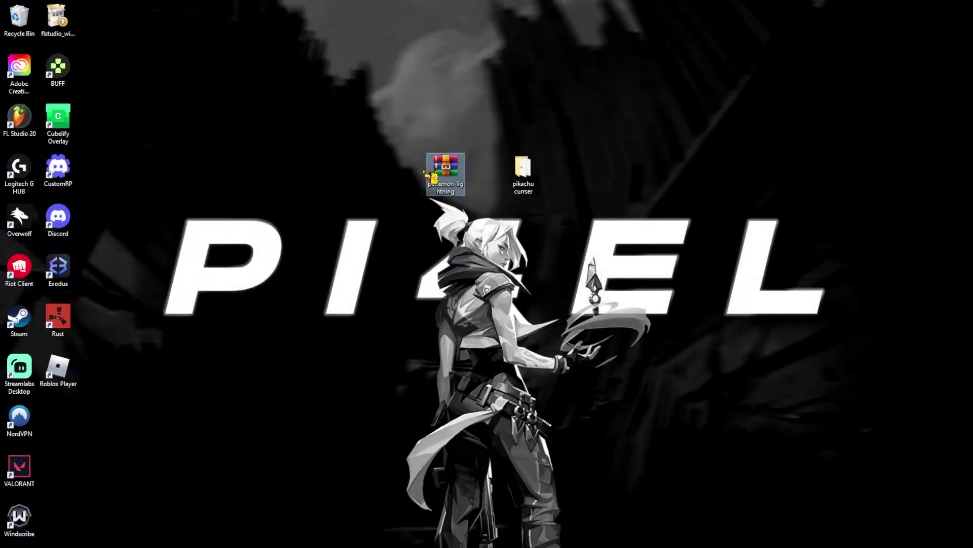
double_click(447, 172)
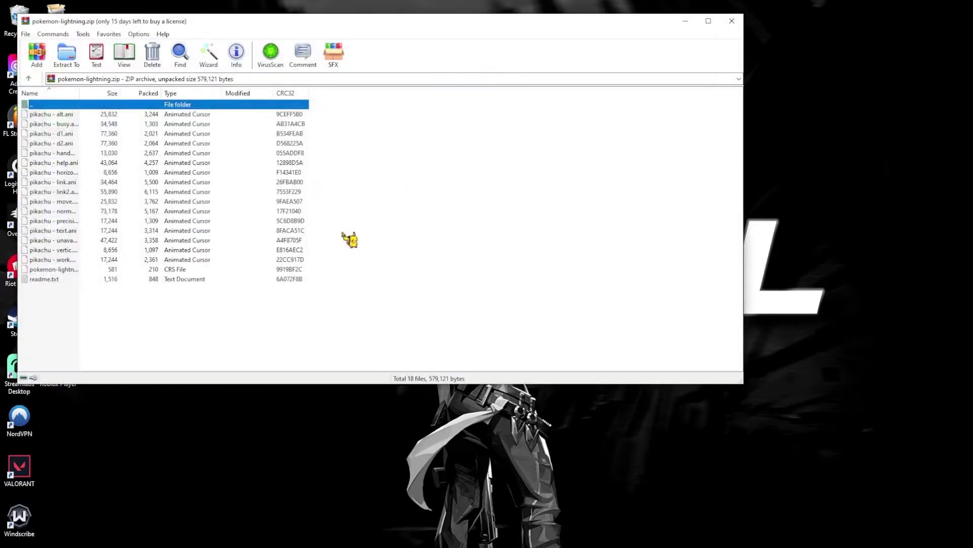
left_click_drag(274, 342, 96, 117)
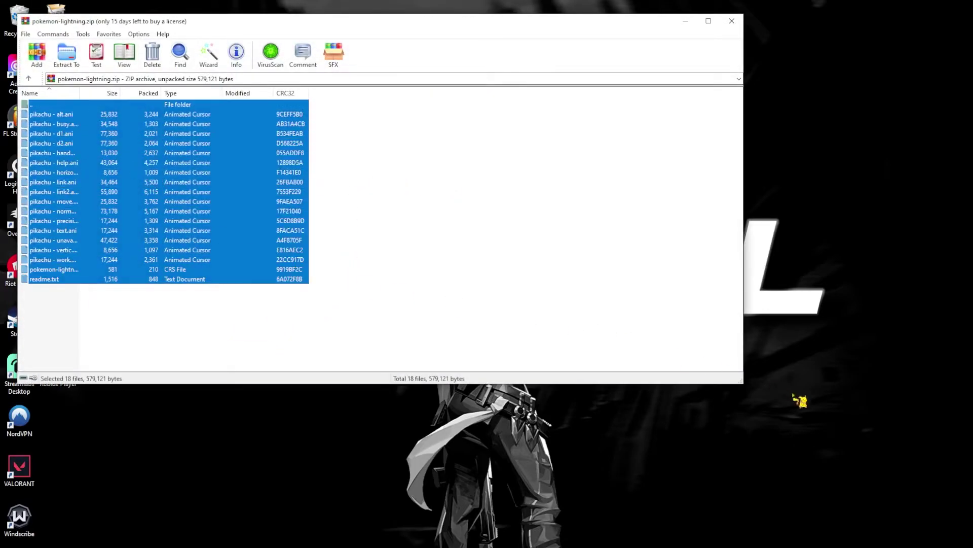
Delete the readme file from the pikachu curser folder, leaving 17 items.
left_click(731, 21)
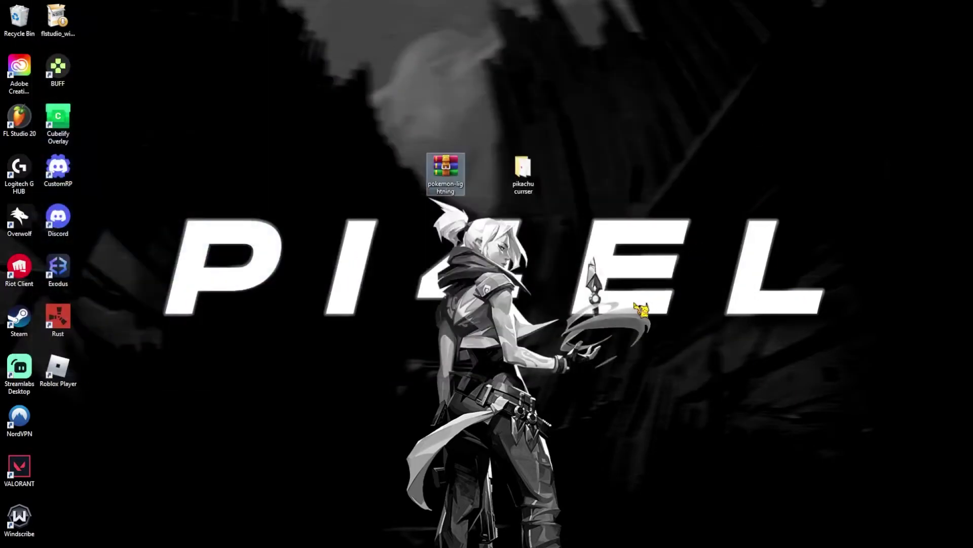
double_click(522, 173)
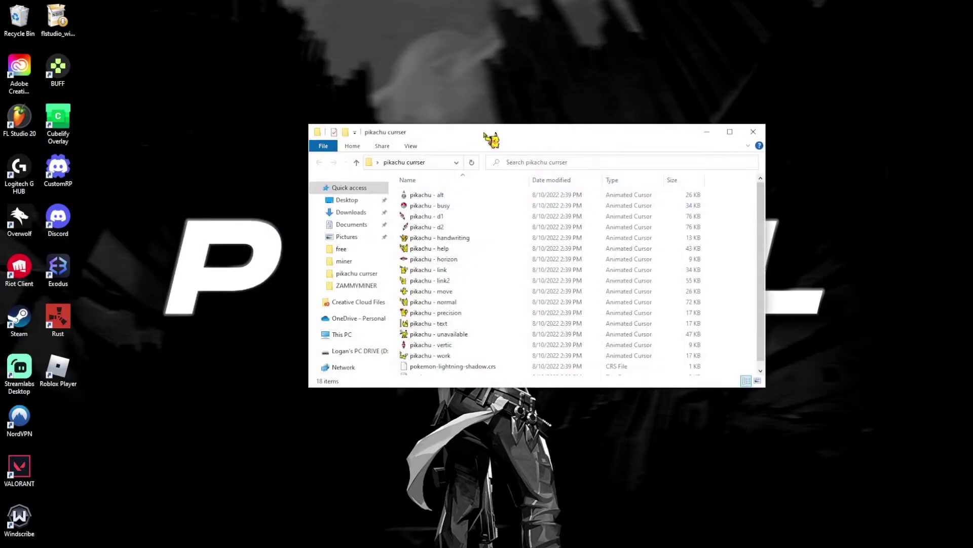
left_click_drag(499, 369, 505, 424)
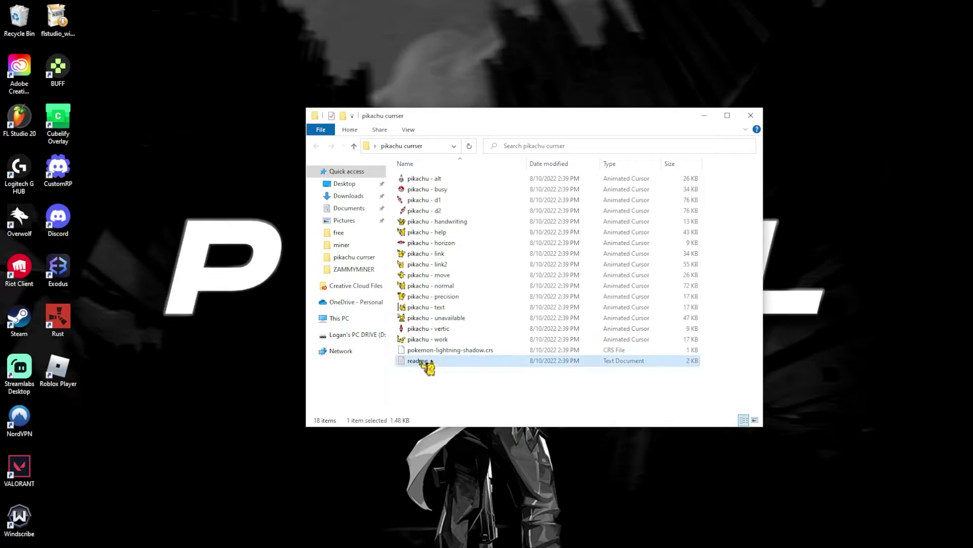
right_click(420, 361)
left_click(448, 326)
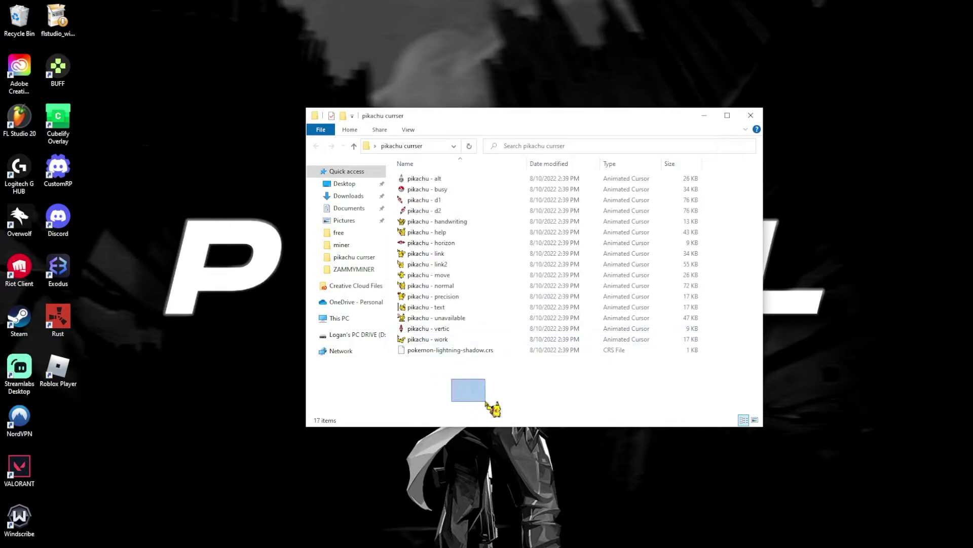
left_click_drag(493, 404, 505, 405)
Search Start for 'mouse' and open the Mouse settings page.
key("super")
type("mous")
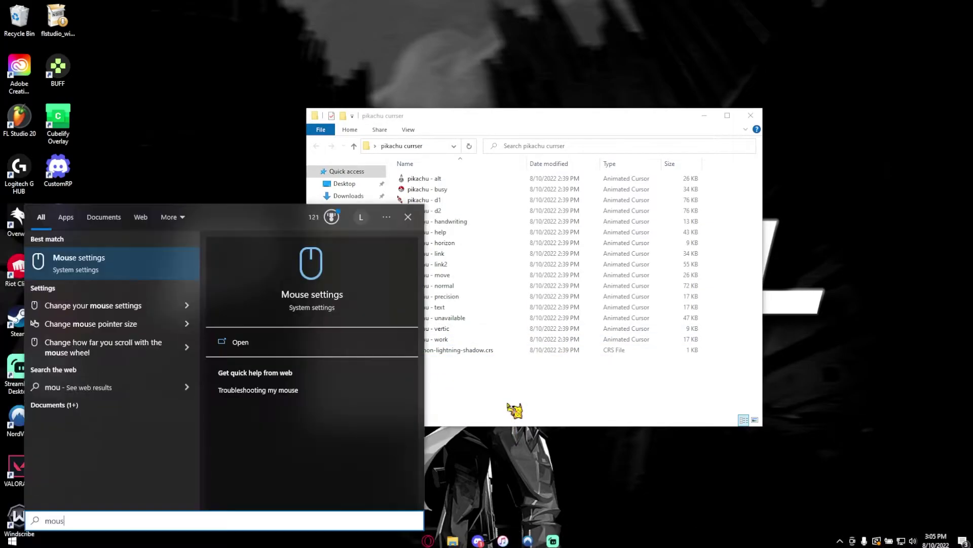
type("e")
left_click(77, 262)
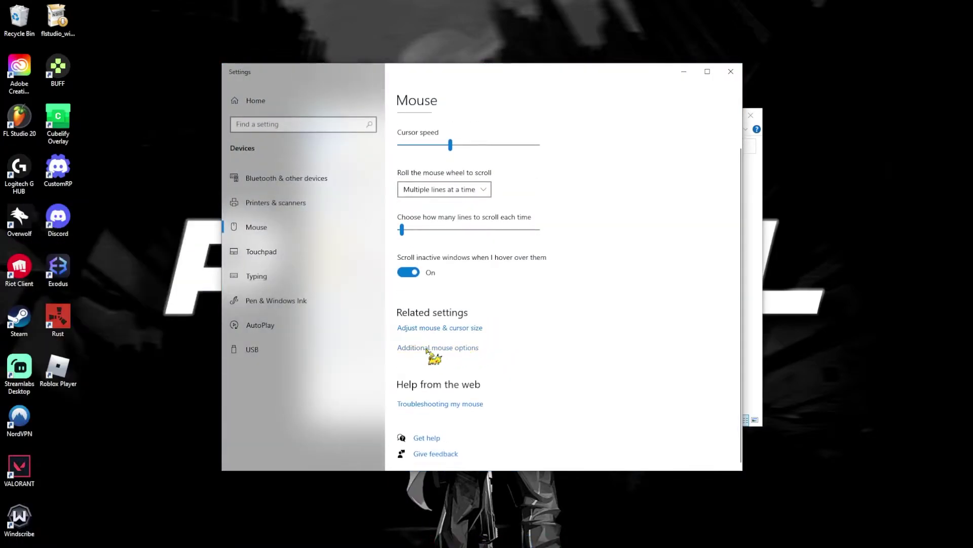
Open Additional mouse options, center the dialog and browse the Pointers tab's Customize list.
left_click(441, 349)
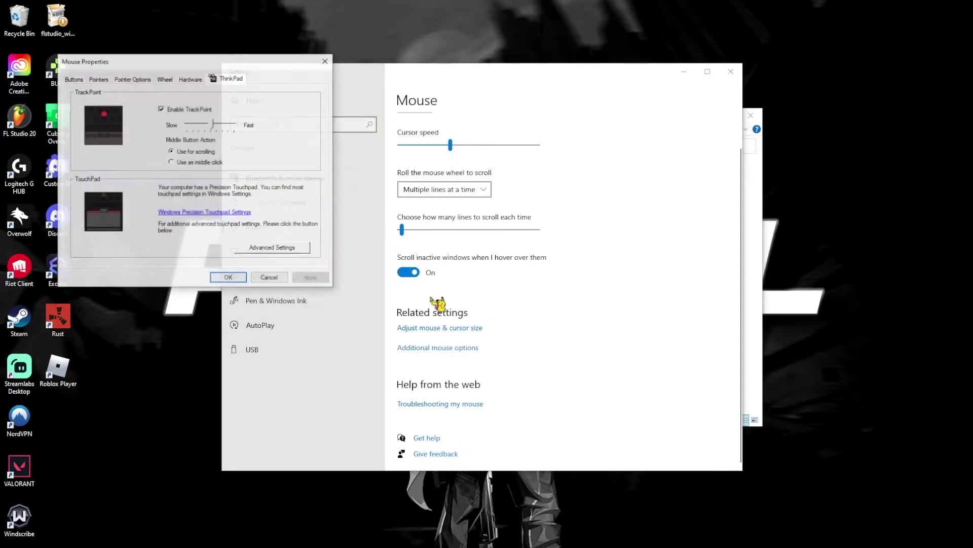
left_click(730, 71)
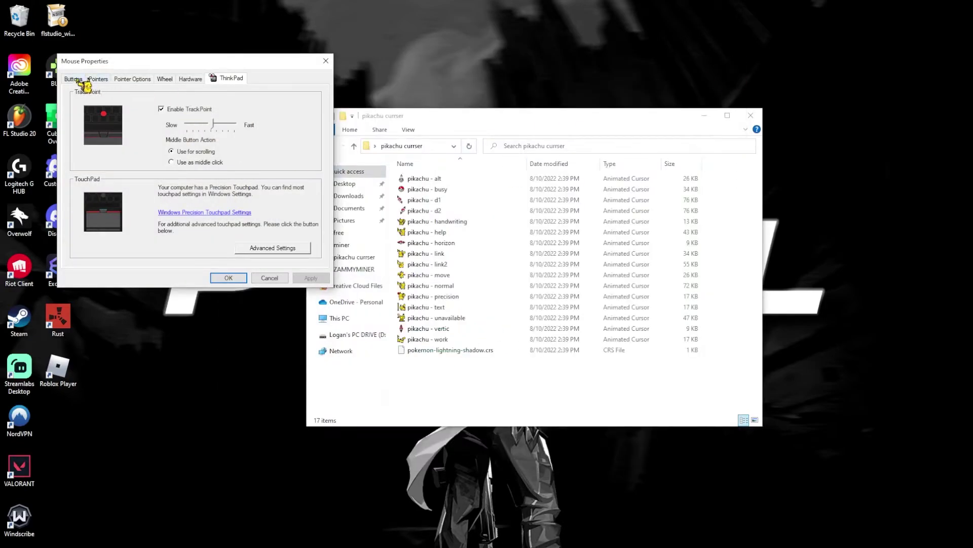
left_click(98, 79)
left_click_drag(152, 61, 469, 131)
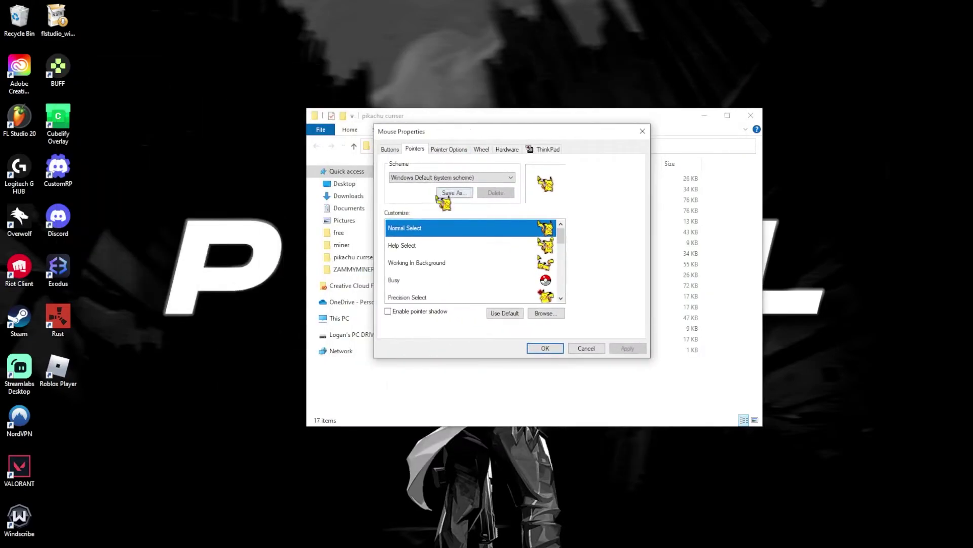
scroll(467, 279, "down", 1)
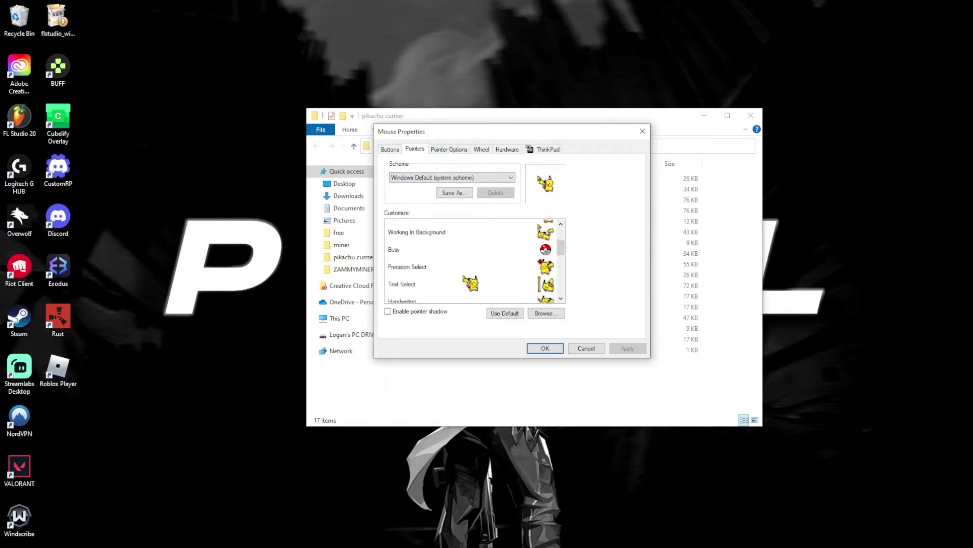
scroll(469, 287, "down", 3)
scroll(459, 291, "up", 4)
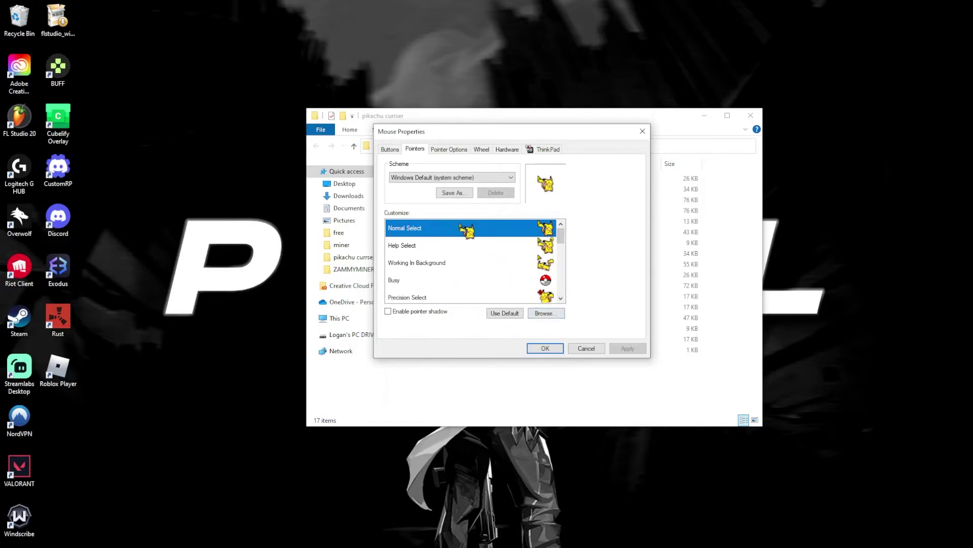
Set Normal Select to 'pikachu - normal' from the Desktop's pikachu curser folder.
double_click(459, 226)
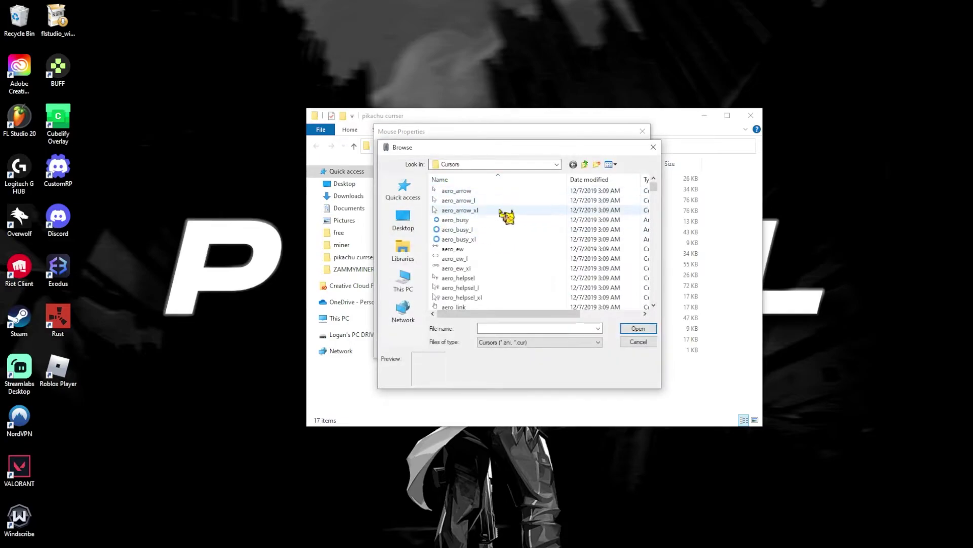
left_click(408, 222)
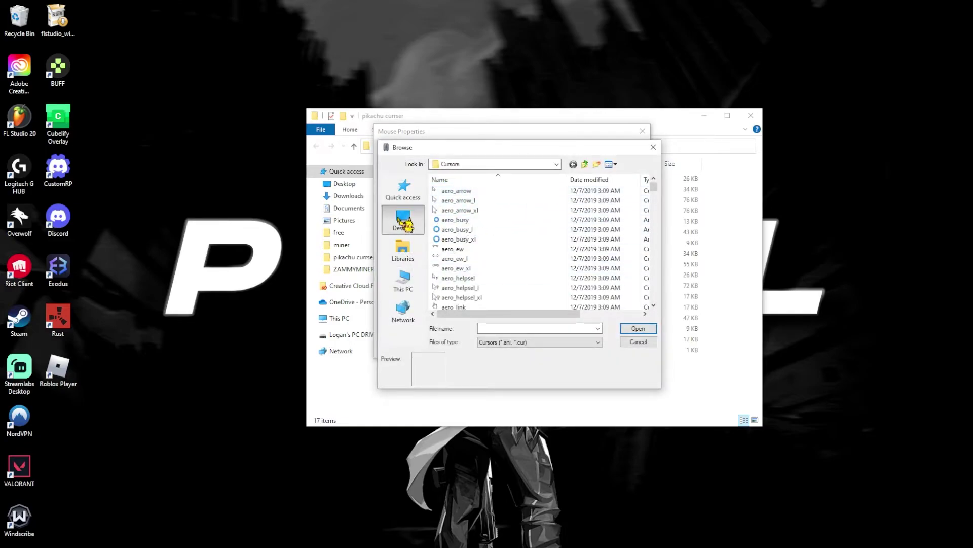
scroll(499, 280, "down", 3)
scroll(504, 286, "down", 6)
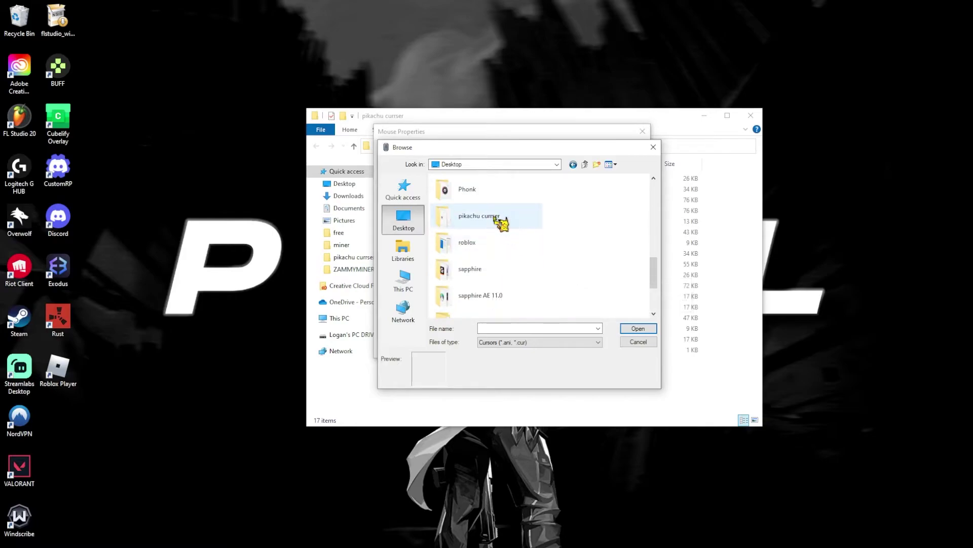
double_click(497, 215)
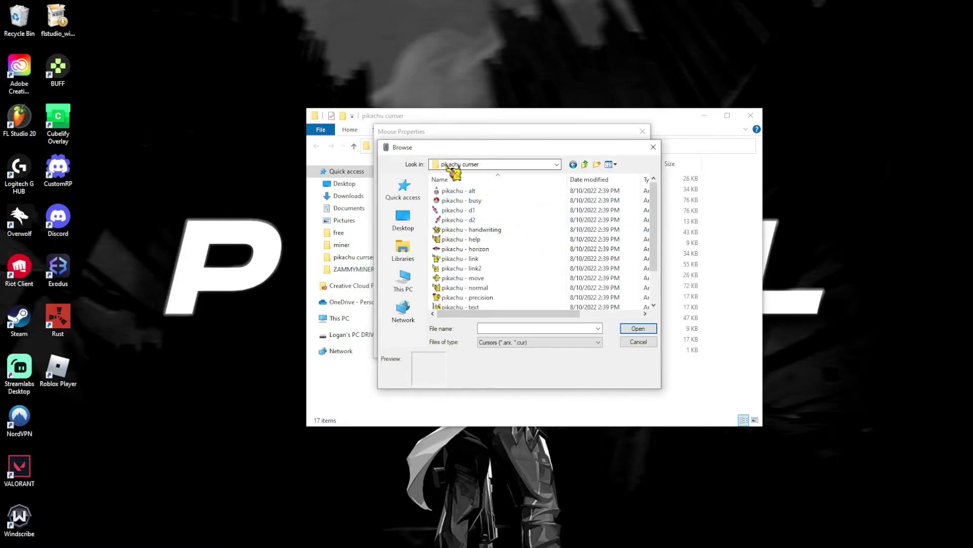
left_click_drag(509, 148, 677, 174)
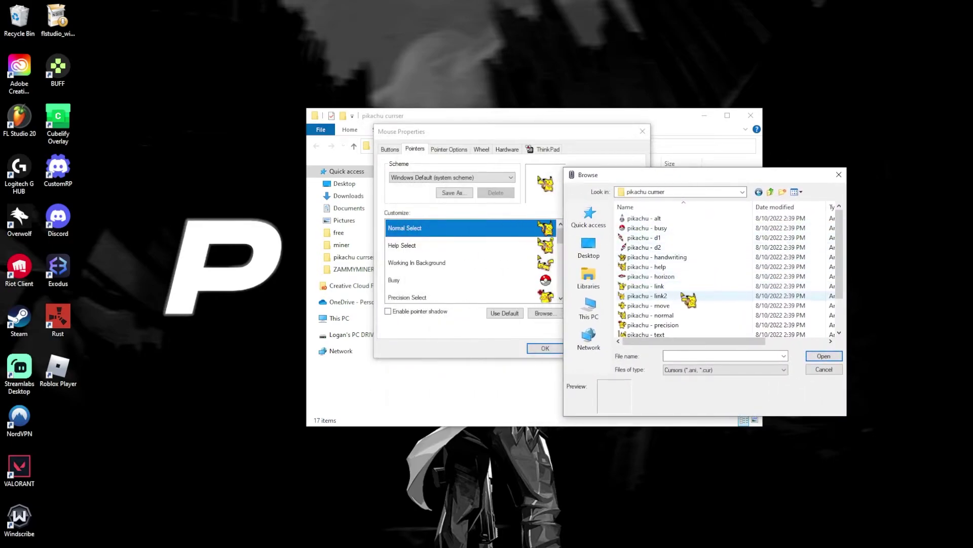
scroll(704, 288, "down", 1)
left_click(703, 287)
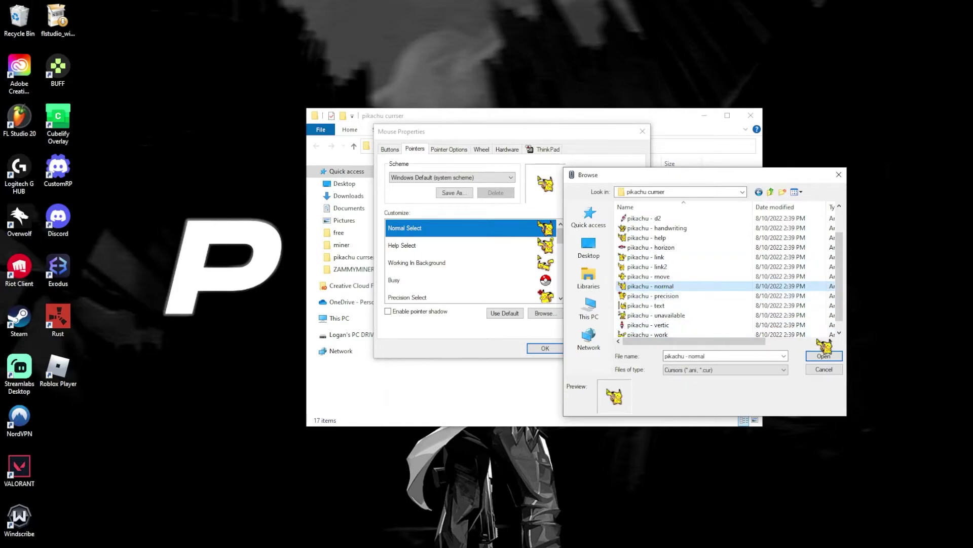
left_click(827, 356)
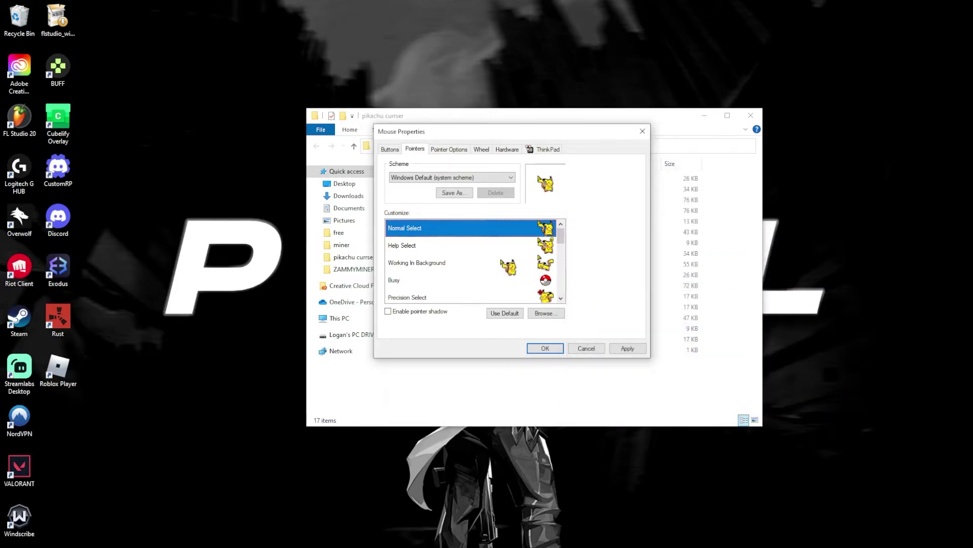
Assign 'pikachu - help' to Help Select and 'pikachu - work' to Working In Background.
double_click(431, 247)
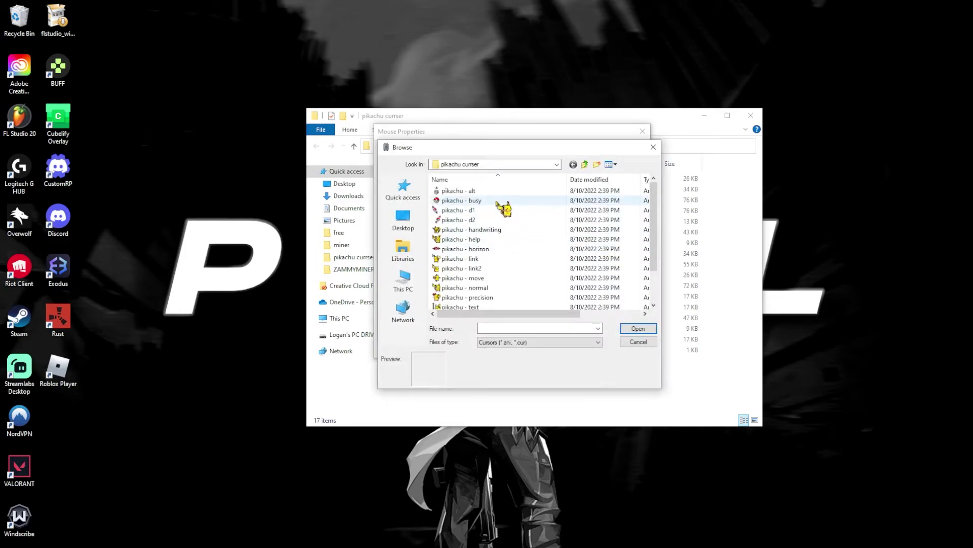
left_click(487, 238)
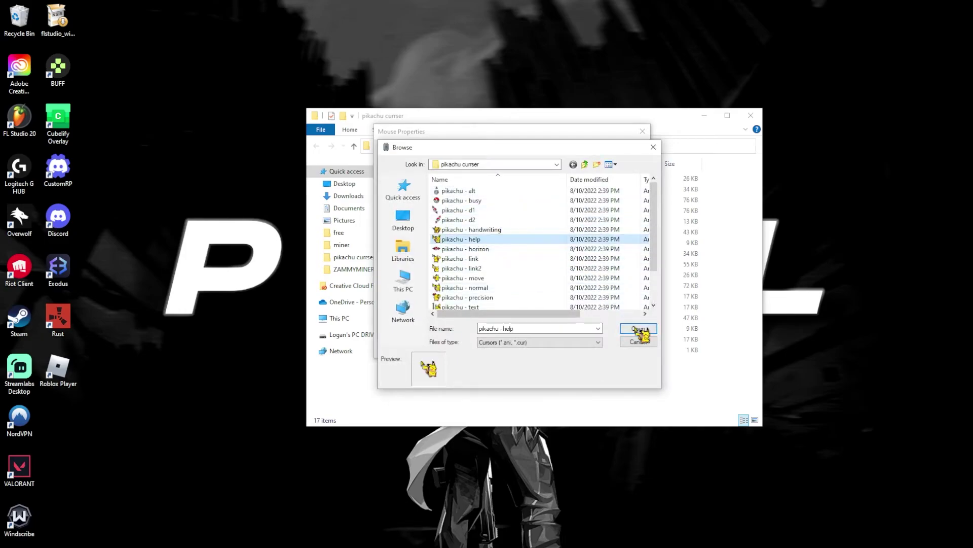
left_click(638, 328)
double_click(426, 263)
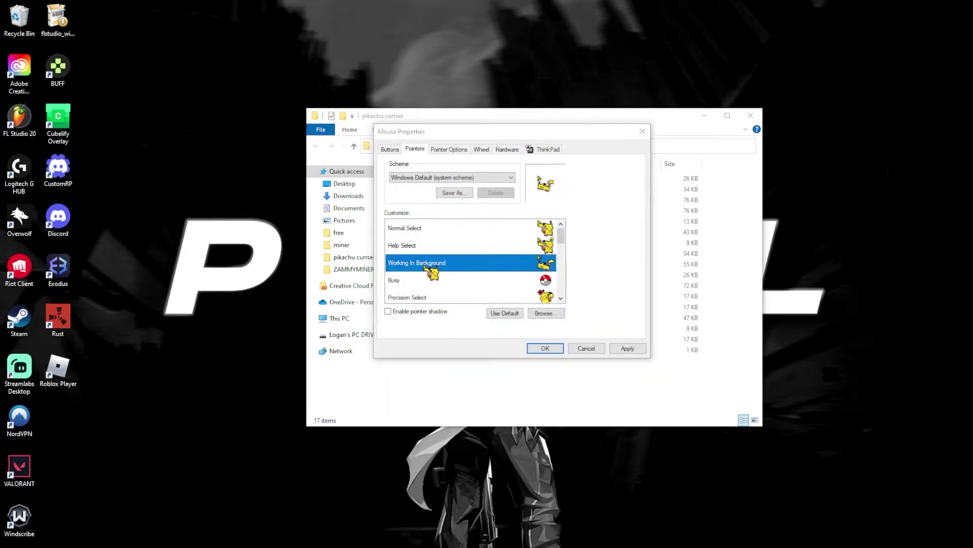
scroll(517, 254, "down", 2)
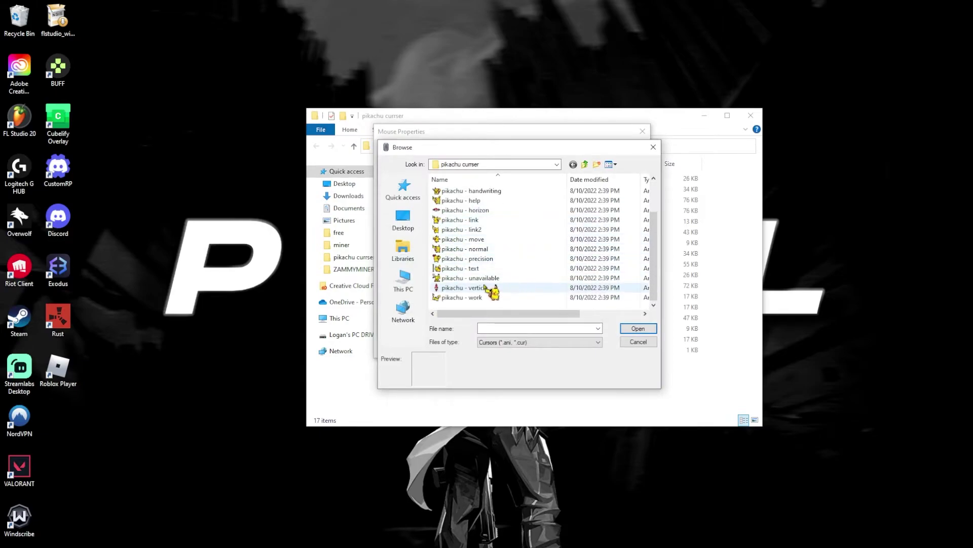
left_click(533, 298)
left_click(640, 328)
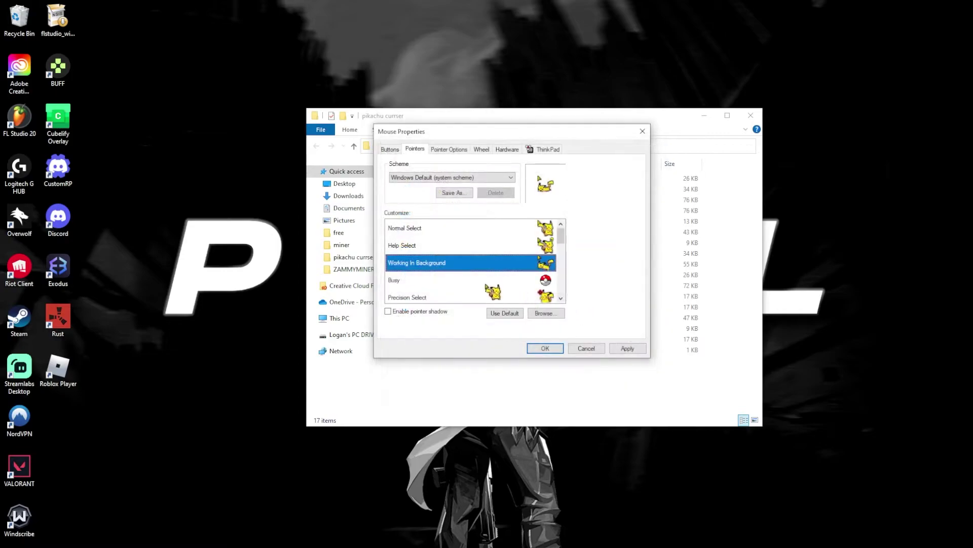
Assign 'pikachu - busy' to Busy and 'pikachu - precision' to Precision Select.
left_click(448, 280)
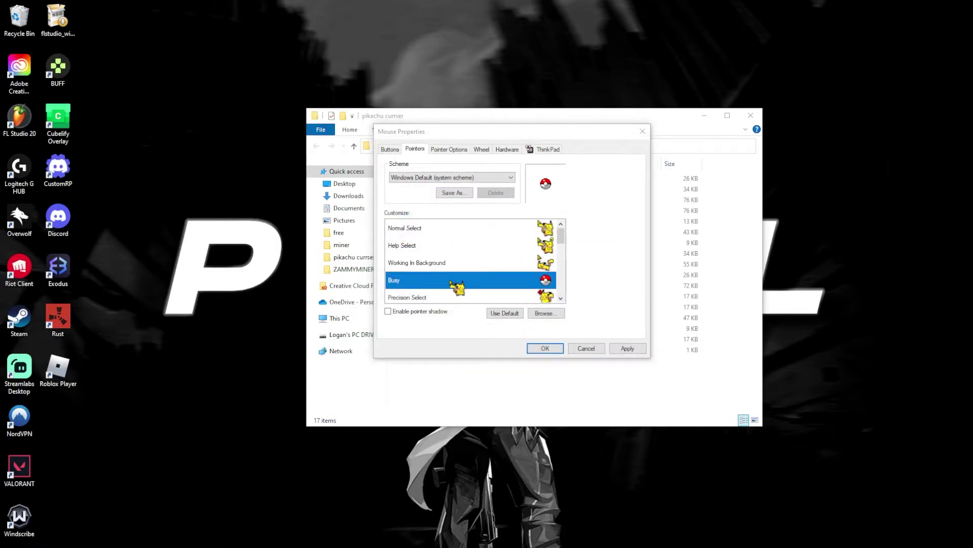
double_click(462, 280)
left_click(487, 201)
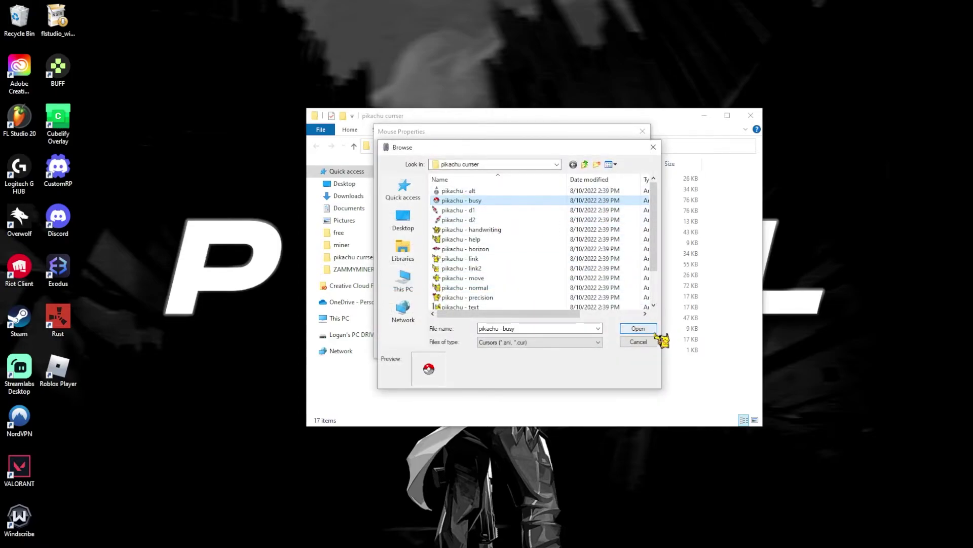
left_click(639, 328)
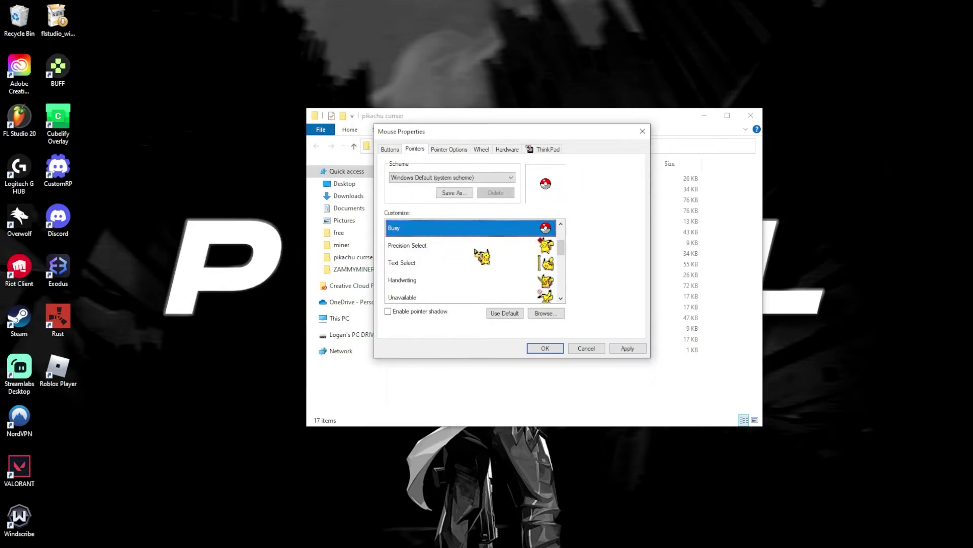
double_click(474, 246)
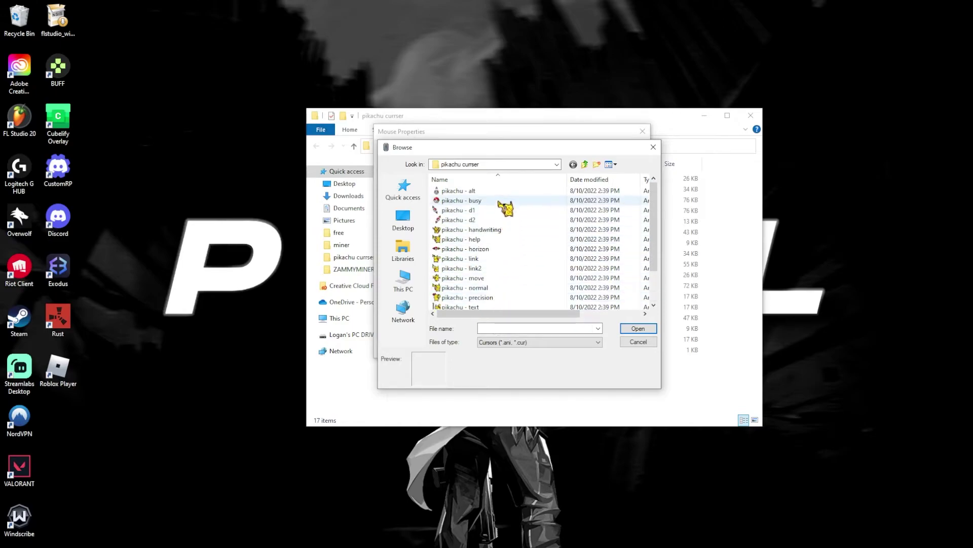
scroll(491, 299, "down", 2)
left_click_drag(490, 147, 558, 147)
left_click(537, 259)
left_click(707, 328)
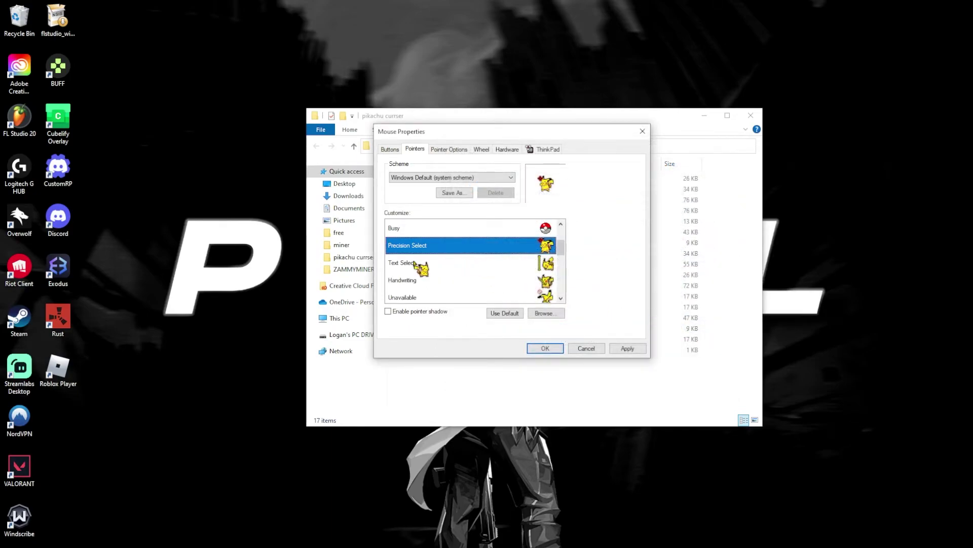
Assign 'pikachu - text' to Text Select and the handwriting cursor to Handwriting.
double_click(416, 263)
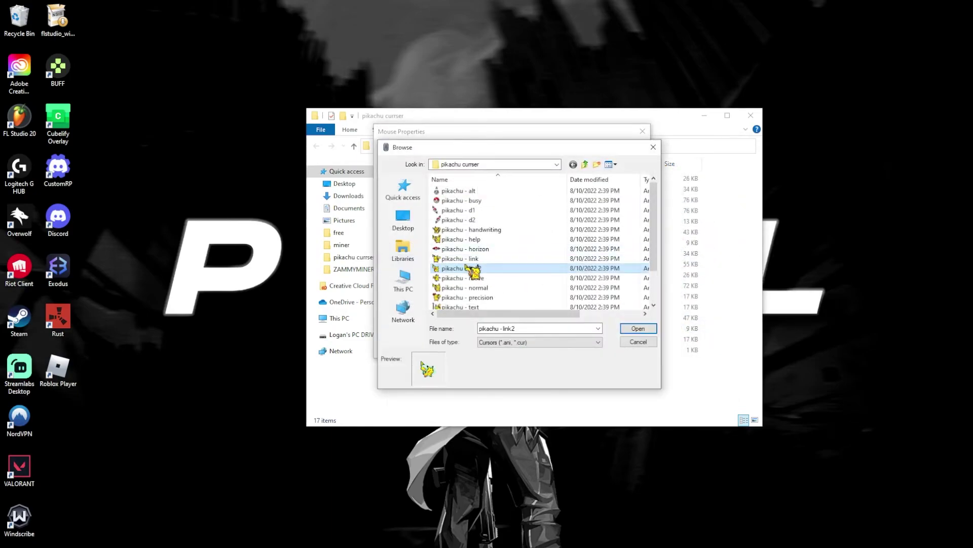
scroll(507, 269, "down", 2)
left_click(466, 269)
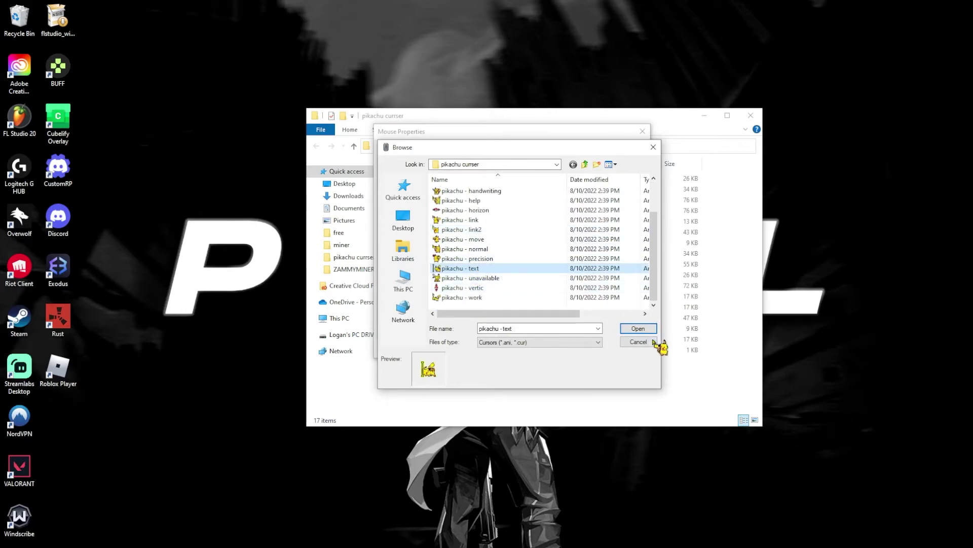
left_click(639, 328)
double_click(490, 284)
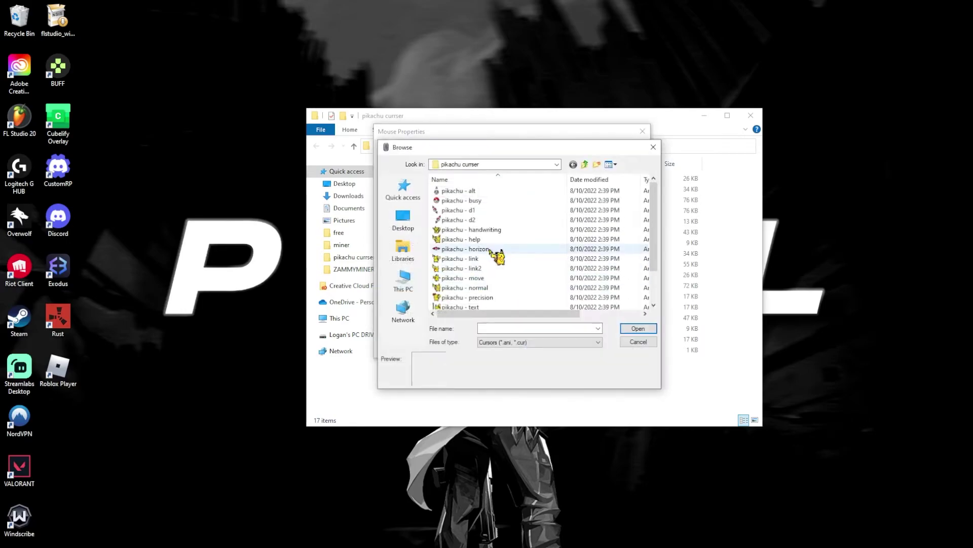
left_click(637, 329)
Choose the 'pikachu - unavailable' file for the Unavailable pointer.
scroll(425, 264, "down", 1)
left_click(423, 244)
double_click(422, 245)
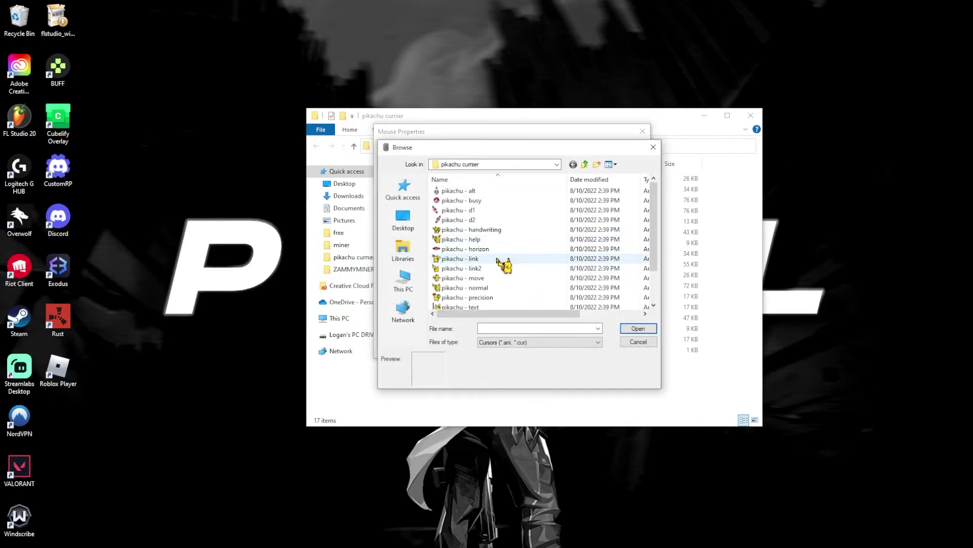
scroll(504, 264, "down", 2)
left_click(456, 278)
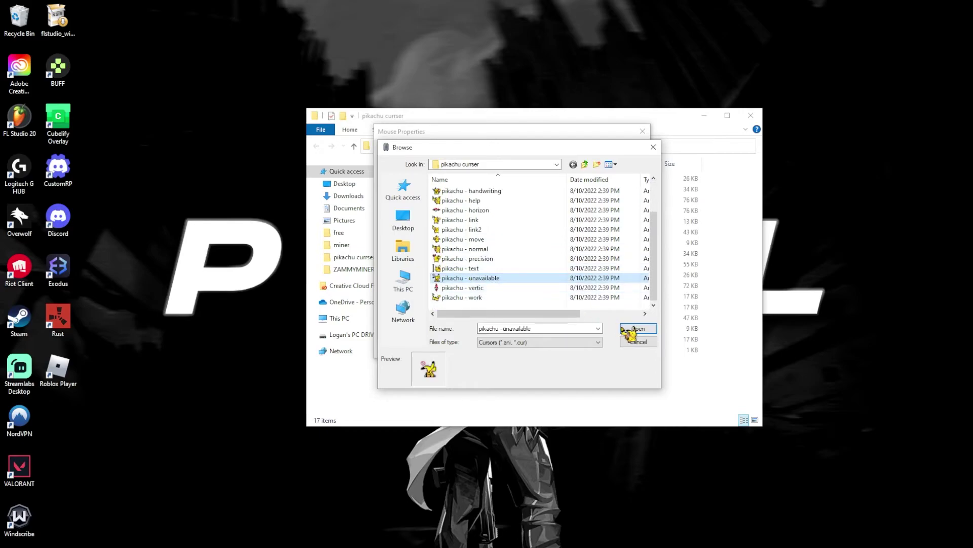
Confirm the Unavailable cursor and assign 'pikachu - vertic' to Vertical Resize.
left_click(631, 329)
double_click(570, 274)
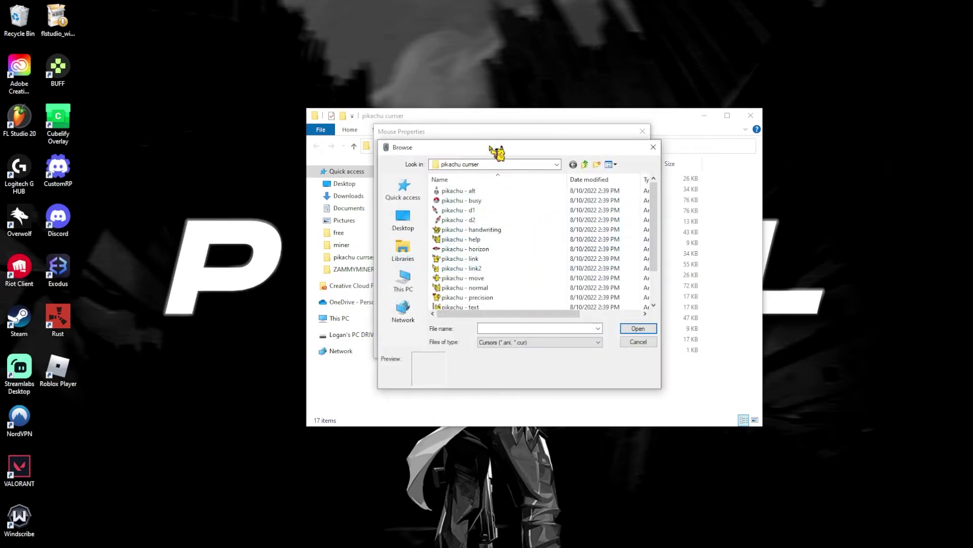
left_click_drag(490, 147, 661, 153)
scroll(639, 271, "down", 2)
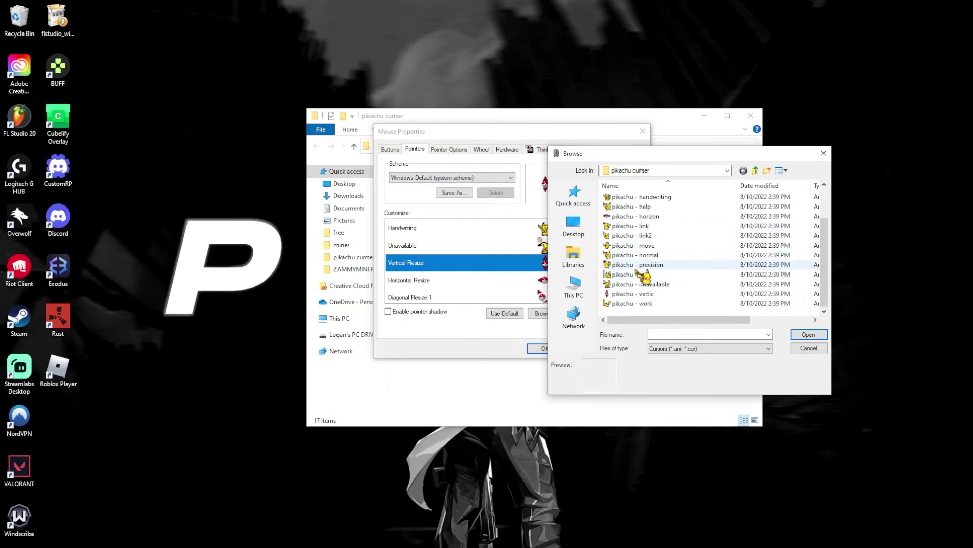
left_click(644, 294)
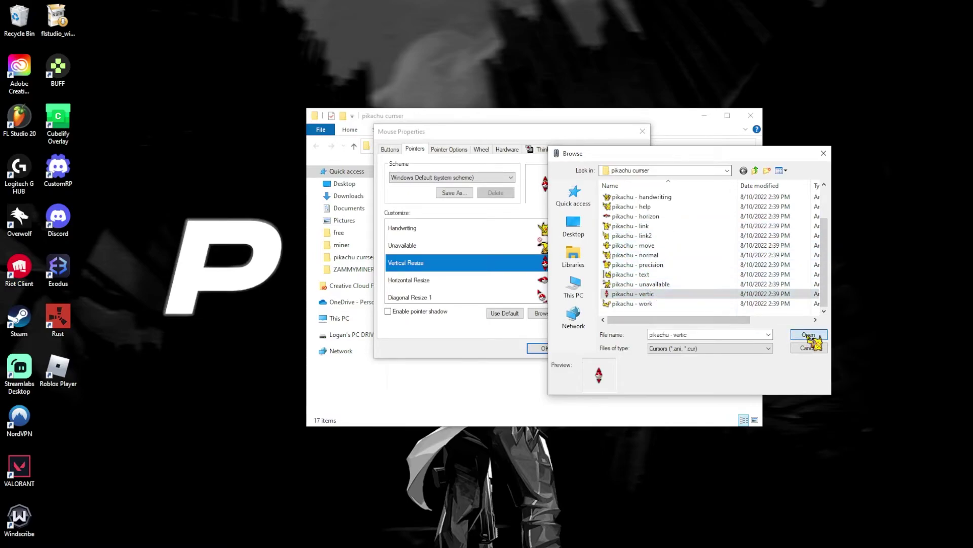
left_click(809, 334)
Assign 'pikachu - horizon' to Horizontal Resize and 'pikachu - d2' to Diagonal Resize 1.
double_click(568, 280)
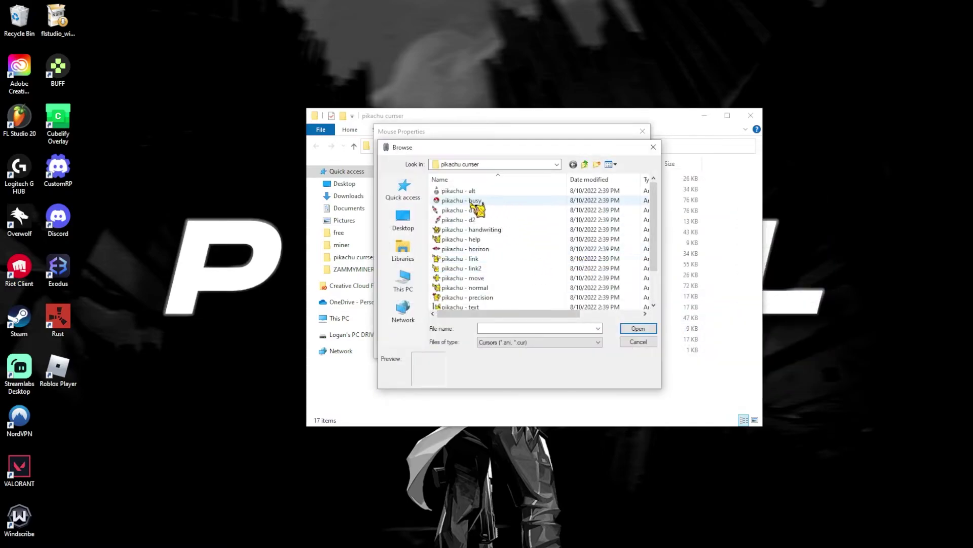
left_click(459, 248)
key("Return")
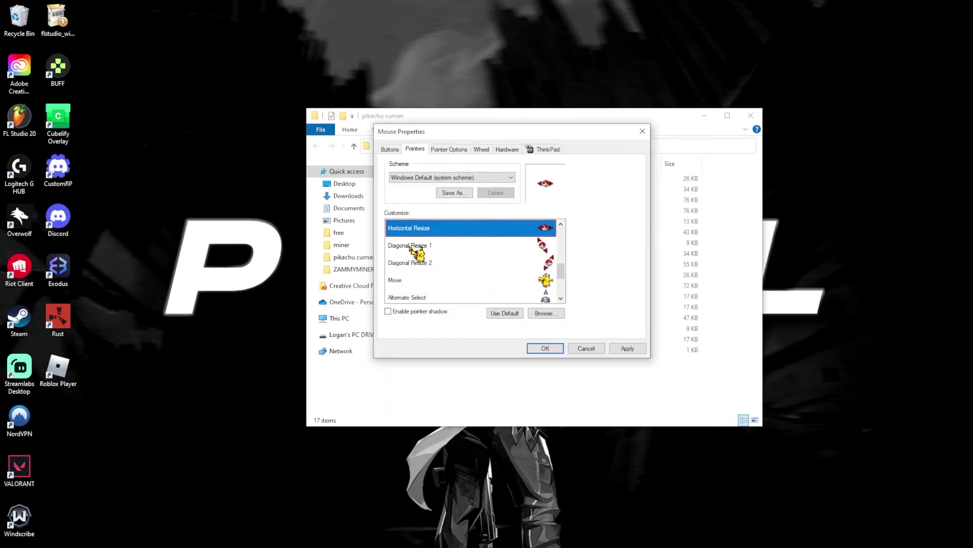
double_click(431, 246)
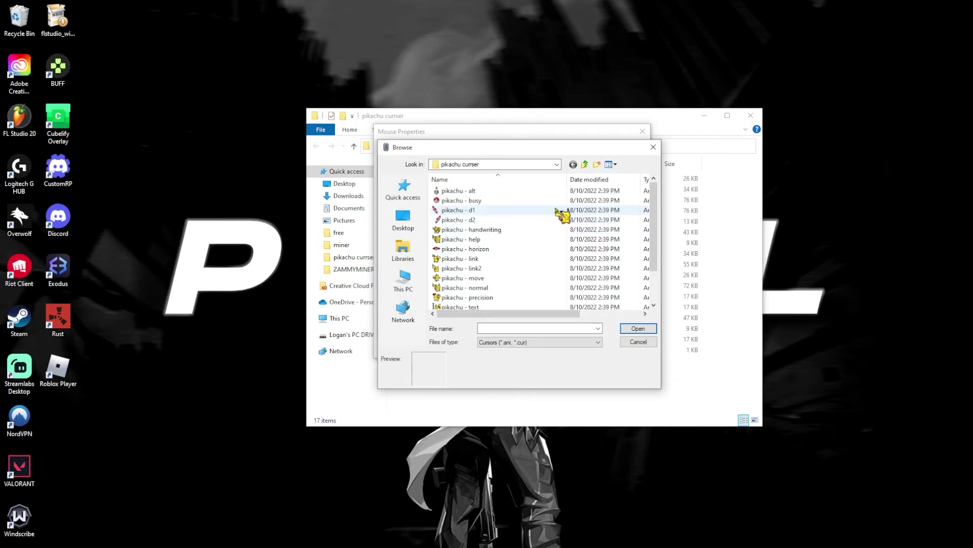
left_click(481, 211)
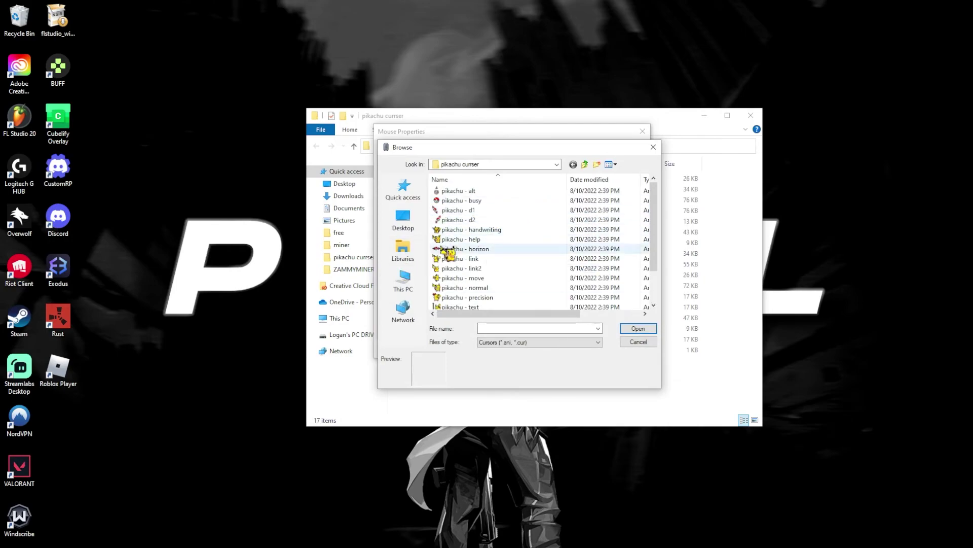
left_click(470, 221)
left_click(638, 328)
Assign 'pikachu - move' to Move and 'pikachu - alt' to Alternate Select.
double_click(545, 266)
left_click(542, 278)
left_click(639, 328)
double_click(428, 248)
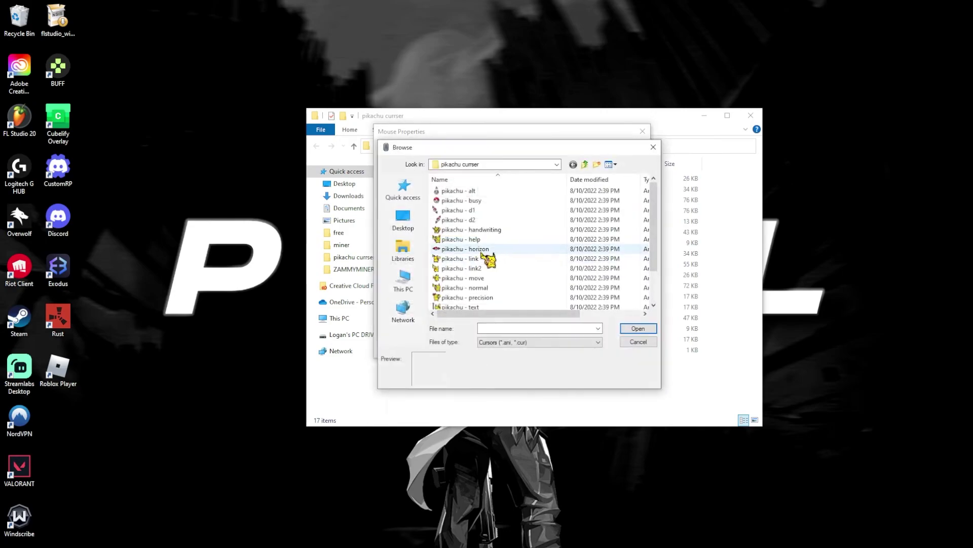
scroll(492, 251, "up", 2)
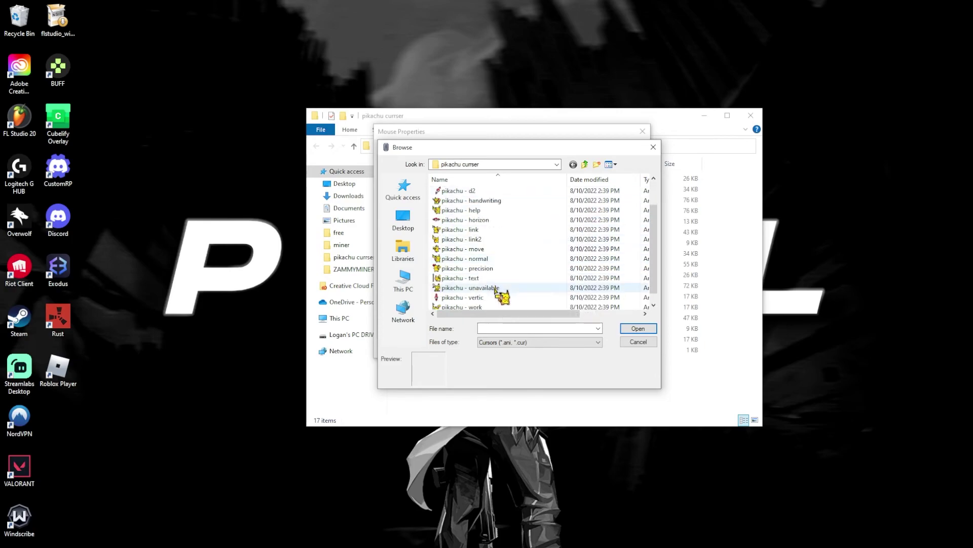
left_click_drag(465, 147, 690, 148)
left_click(701, 192)
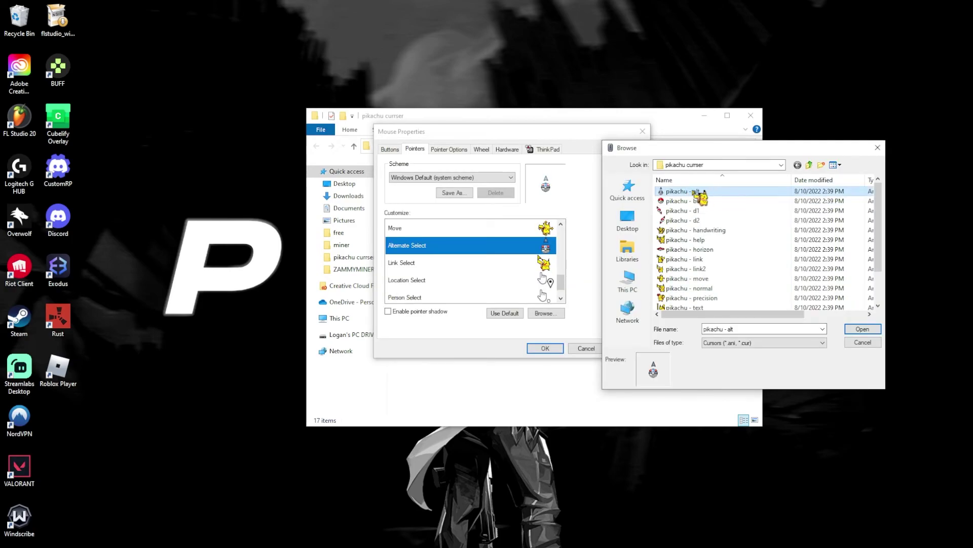
left_click(863, 330)
Assign 'pikachu - link' to Link Select, then select the Location and Person Select roles.
left_click(466, 266)
double_click(473, 265)
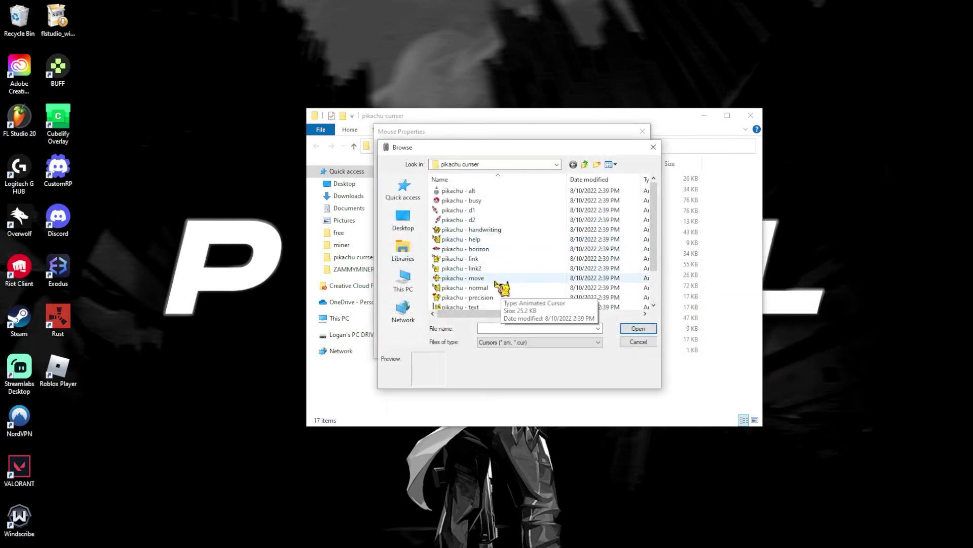
scroll(509, 286, "down", 2)
left_click(464, 221)
left_click_drag(520, 148, 648, 157)
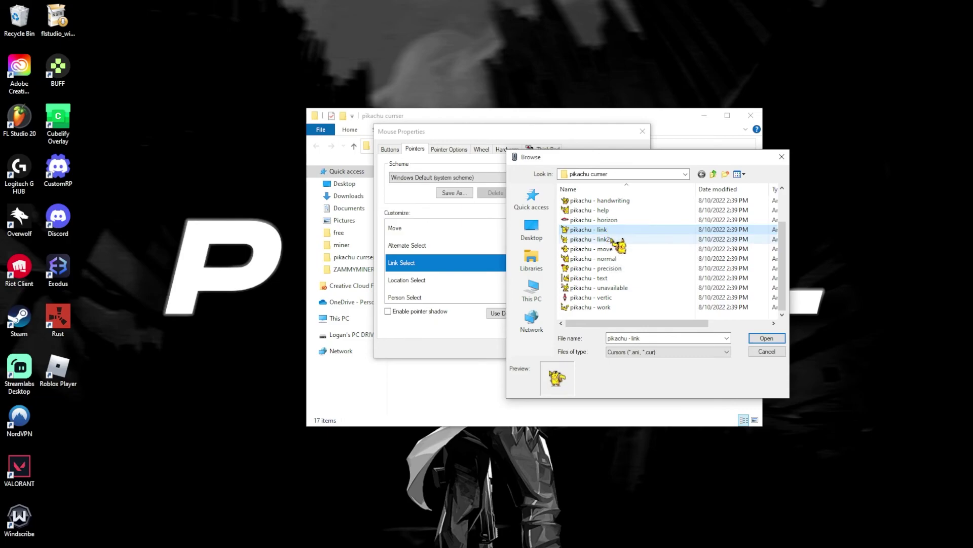
left_click(767, 338)
left_click(448, 284)
scroll(489, 290, "down", 1)
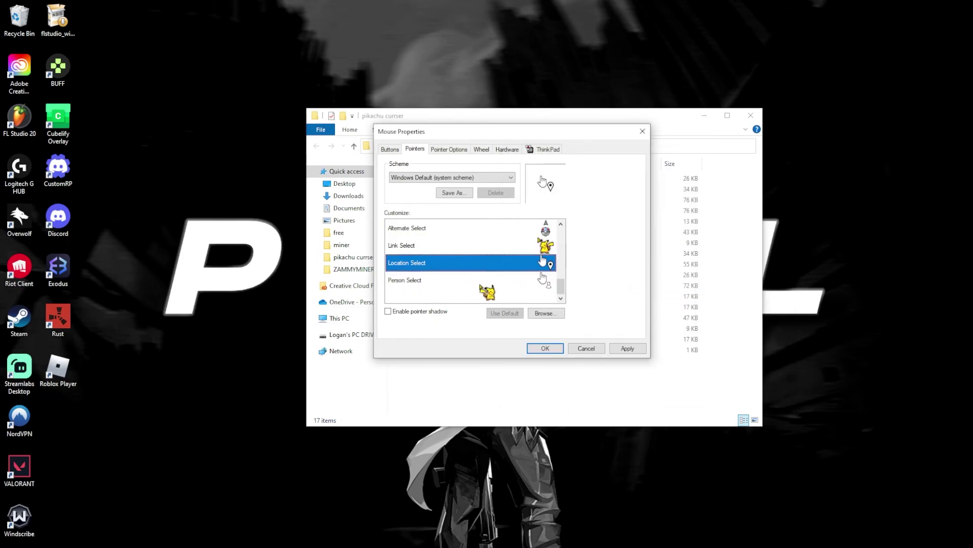
left_click(439, 284)
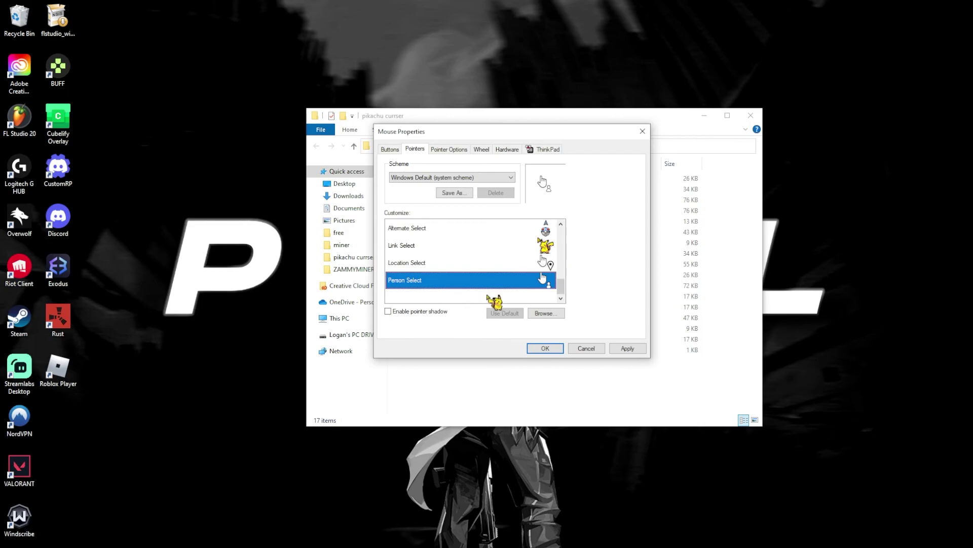
Check Location and Person Select, save the Pikachu pointers with OK and close the pikachu curser folder.
left_click(474, 266)
left_click(490, 276)
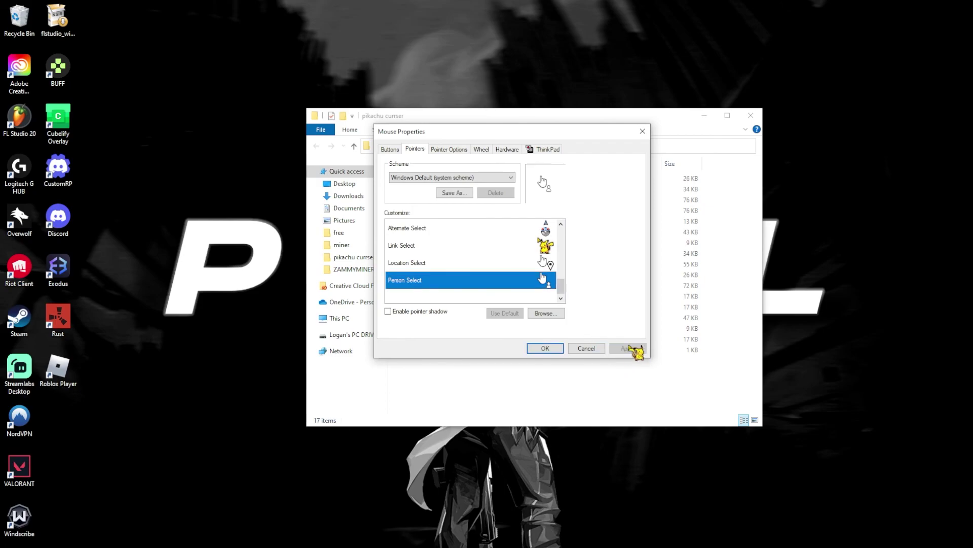
left_click(545, 348)
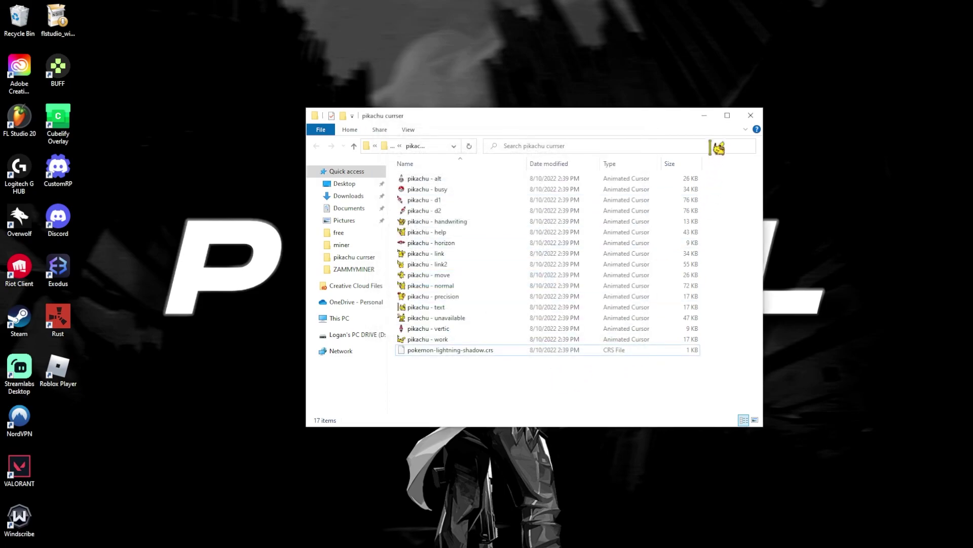
left_click(751, 116)
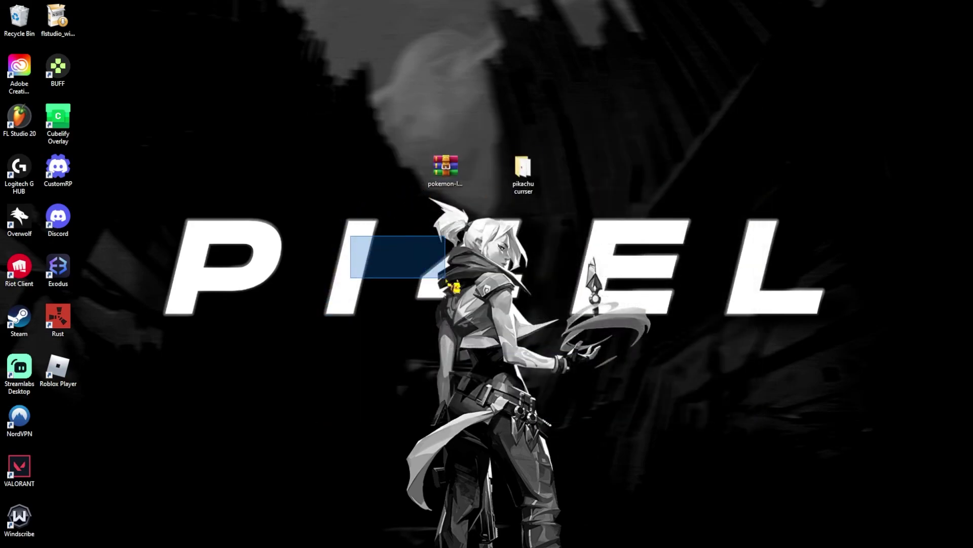